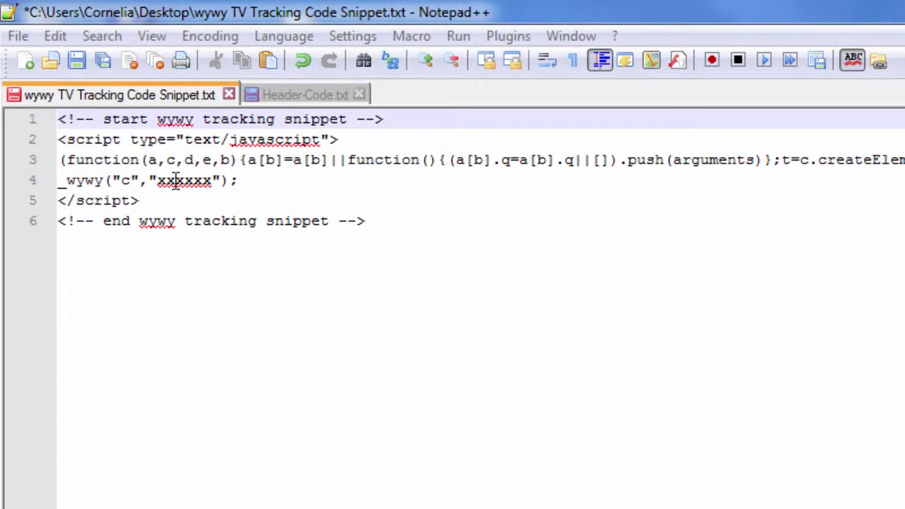
Step: Replace the xxxxxx placeholder on line 4 of the wywy tracking snippet with the customer ID
double_click(201, 180)
type("123456")
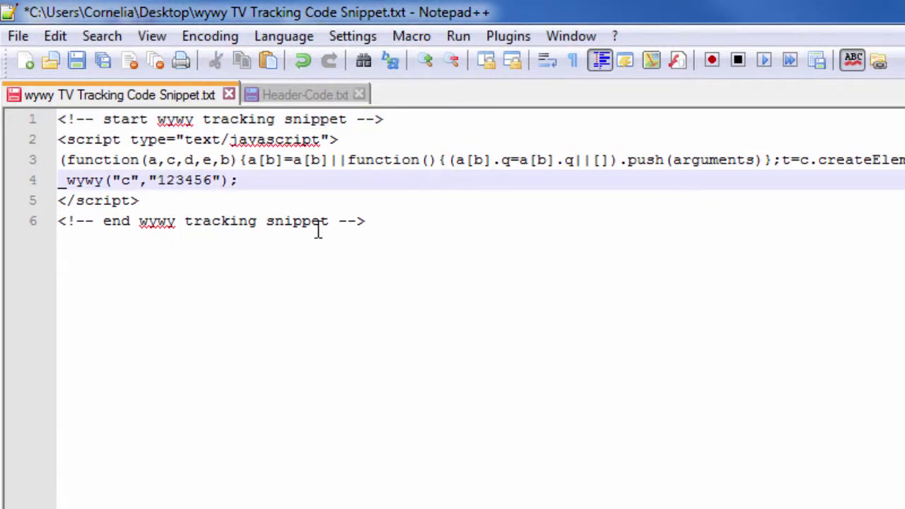
left_click(368, 221)
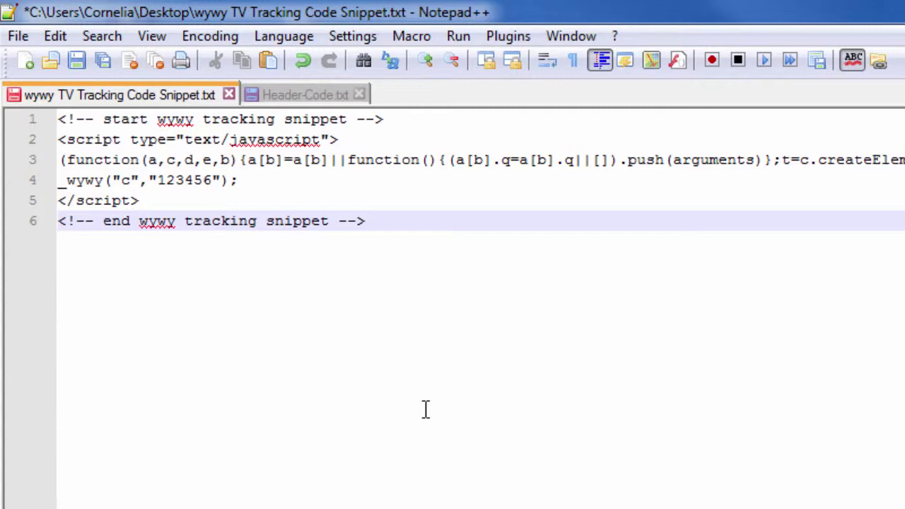
Step: Copy the entire tracking snippet and paste it into Header-Code.txt on the empty line above the closing head tag
key("ctrl+a")
key("ctrl+c")
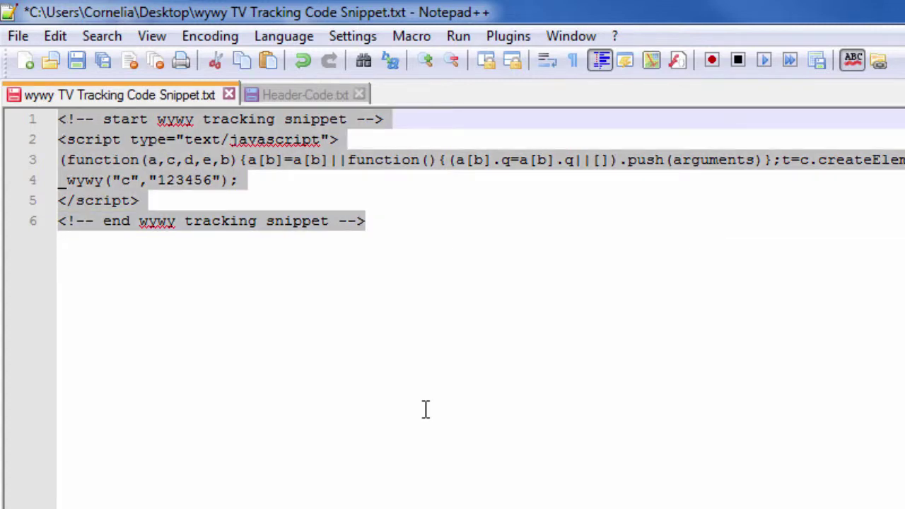
left_click(338, 94)
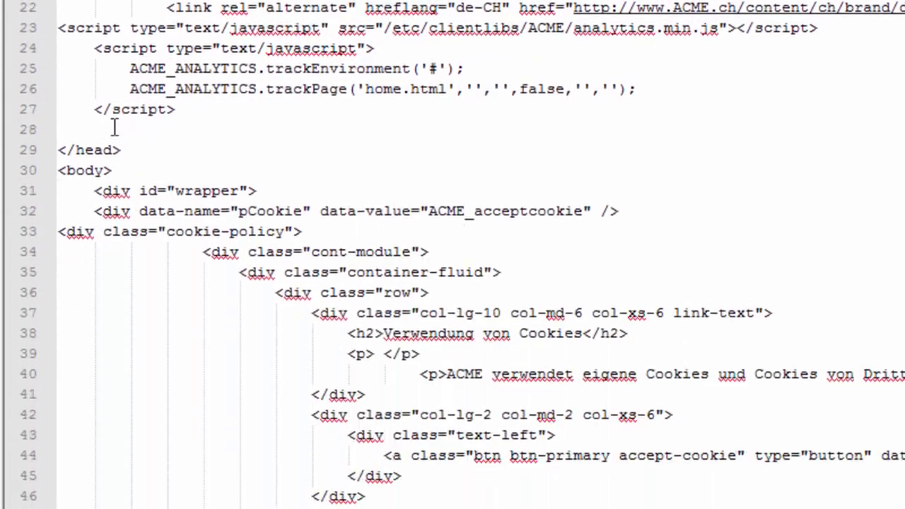
left_click(115, 344)
key("ctrl+v")
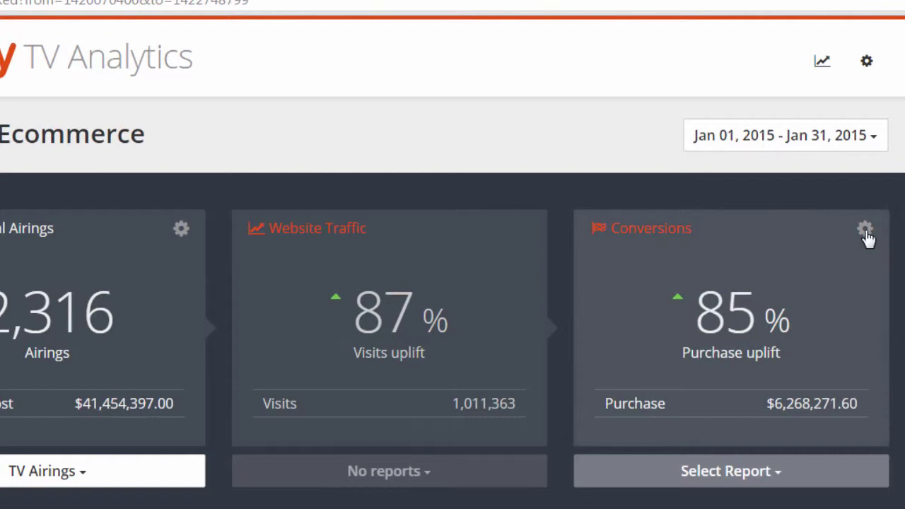
Step: Switch to wywy TV Analytics and start a new conversion in Conversion Management, reached from the Conversions settings
left_click(865, 230)
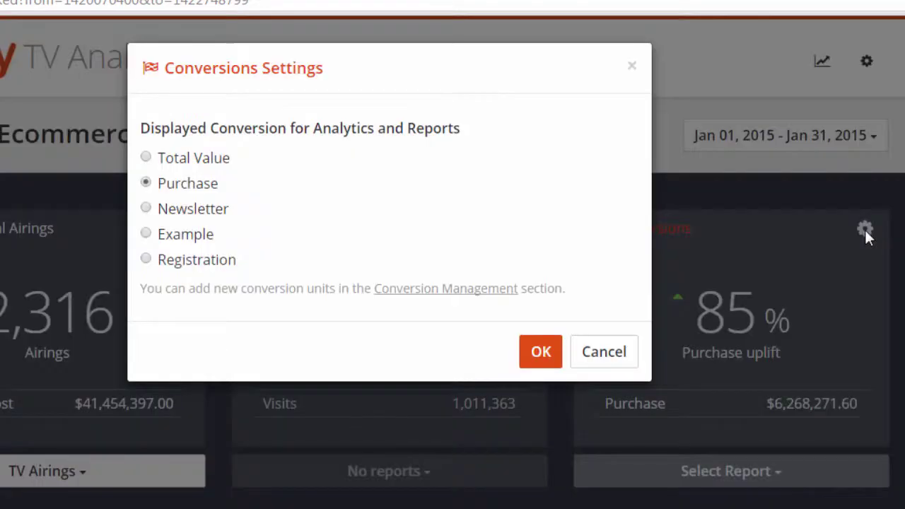
left_click(491, 289)
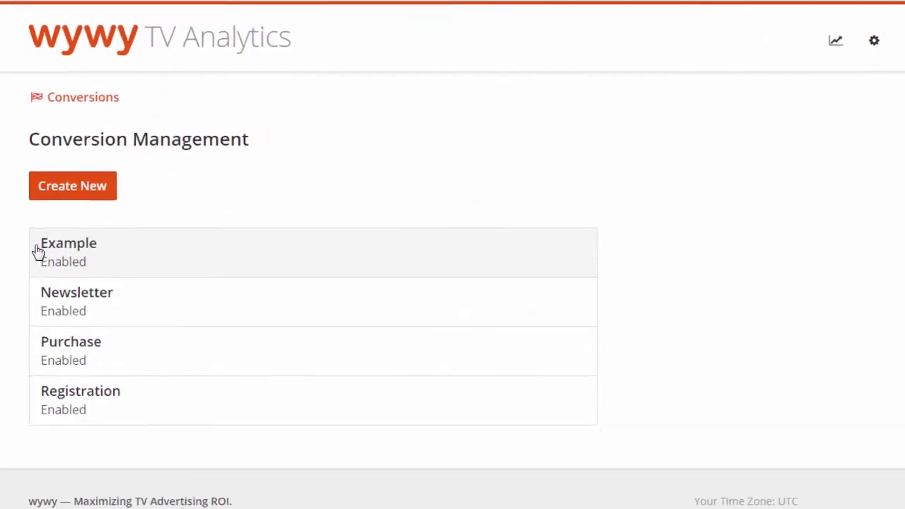
left_click(35, 197)
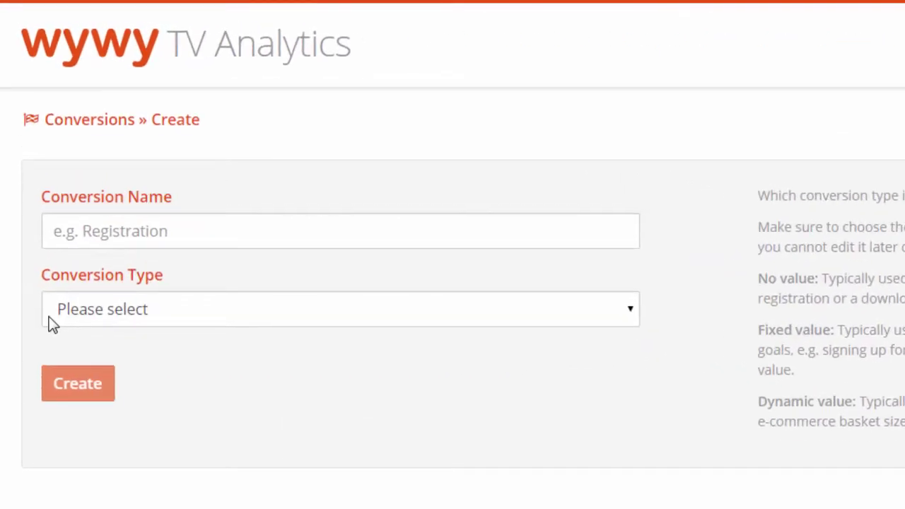
Step: Fill in the new conversion with the type No value and the name "White paper download"
left_click(49, 317)
left_click(55, 359)
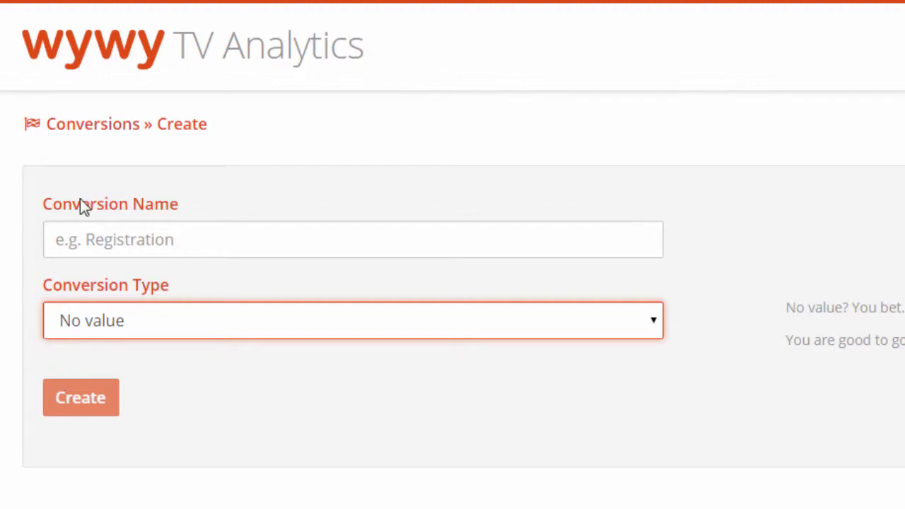
left_click(60, 234)
type("White paper download")
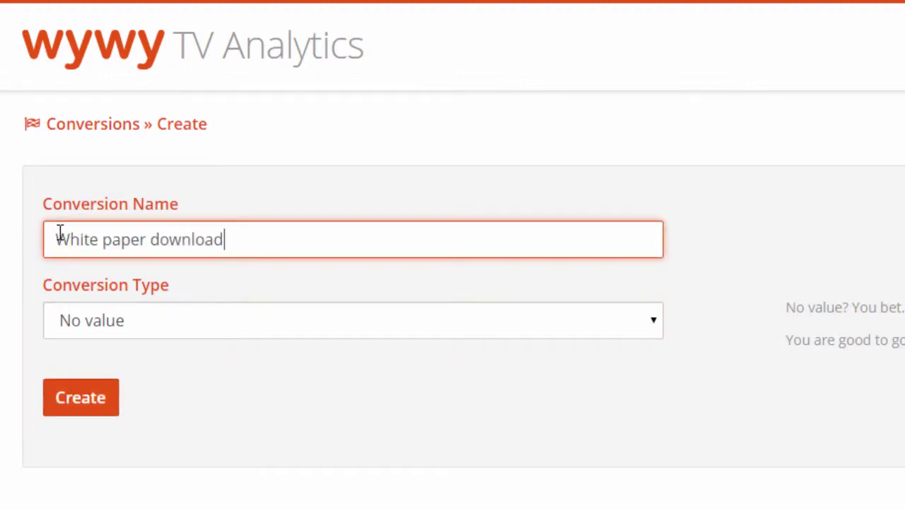
left_click(2, 311)
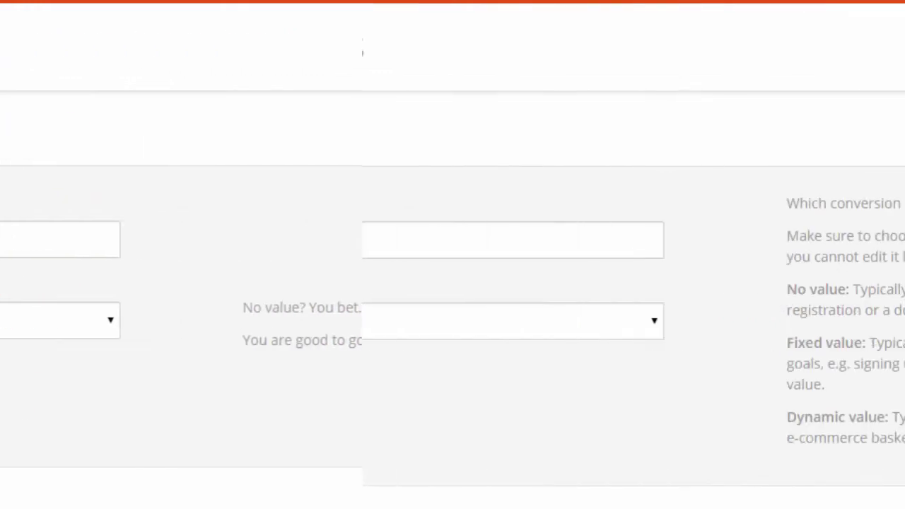
Step: Fill in a new conversion named "Newsletter sign up" with the type Fixed value and a fixed value of 10.50
left_click(53, 334)
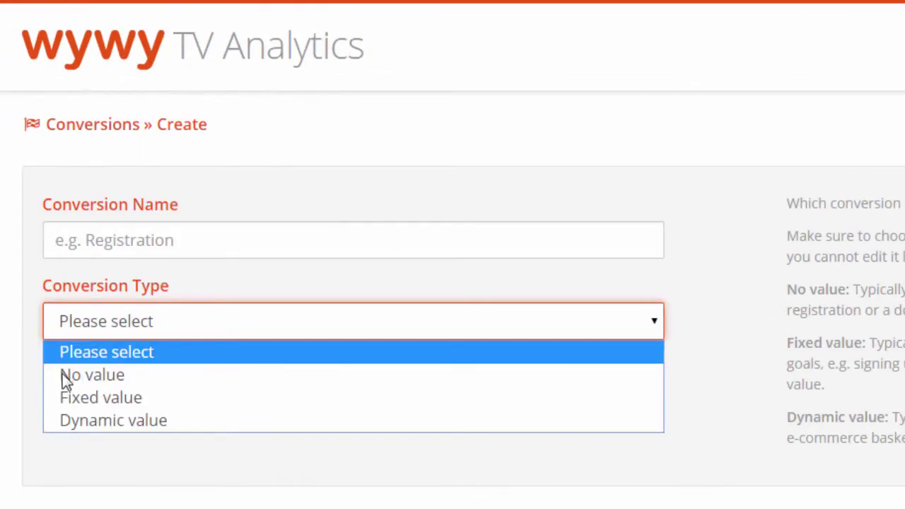
left_click(66, 396)
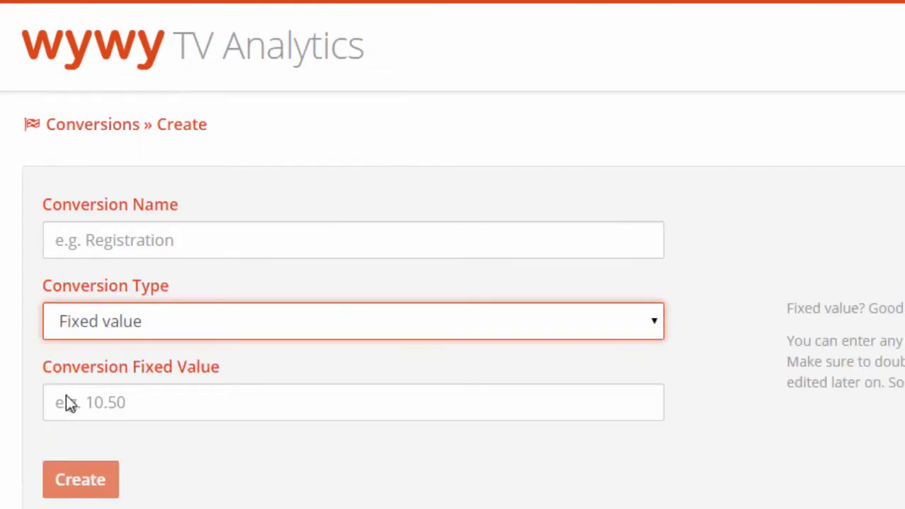
left_click(48, 245)
type("Newsletter sign up")
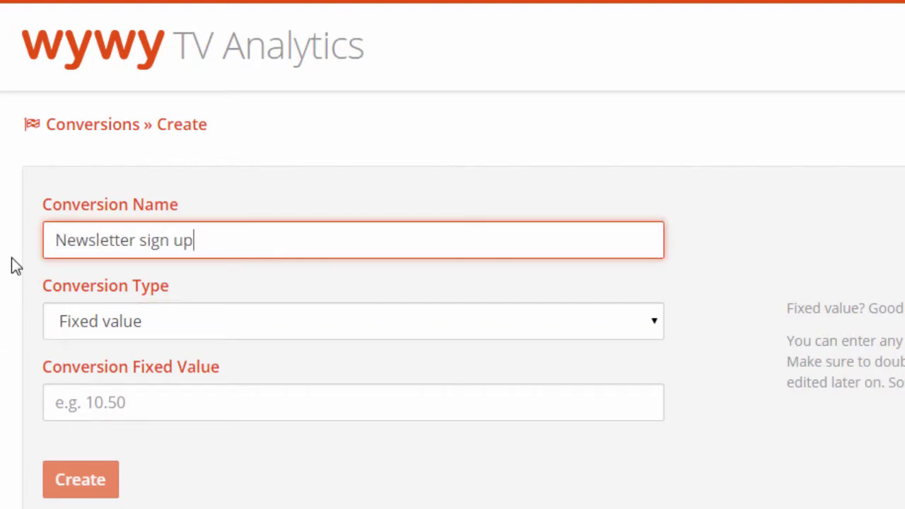
left_click(69, 400)
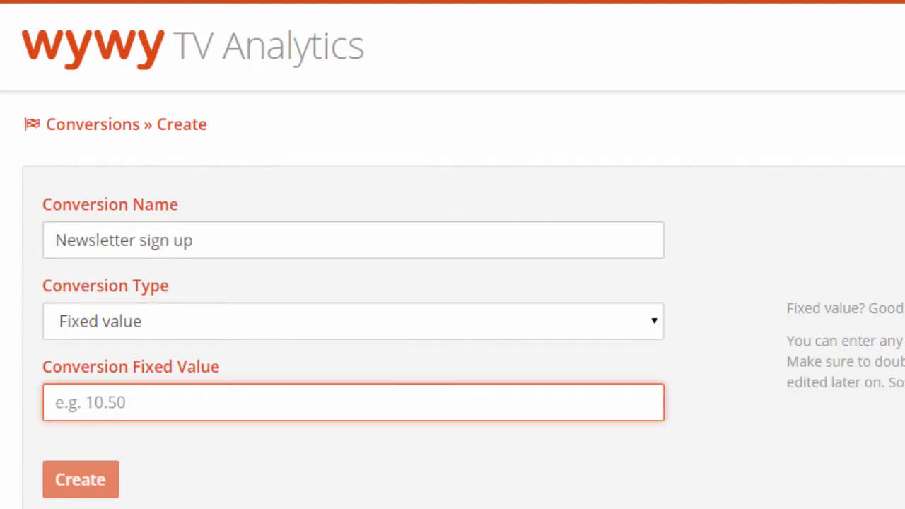
type("10.50")
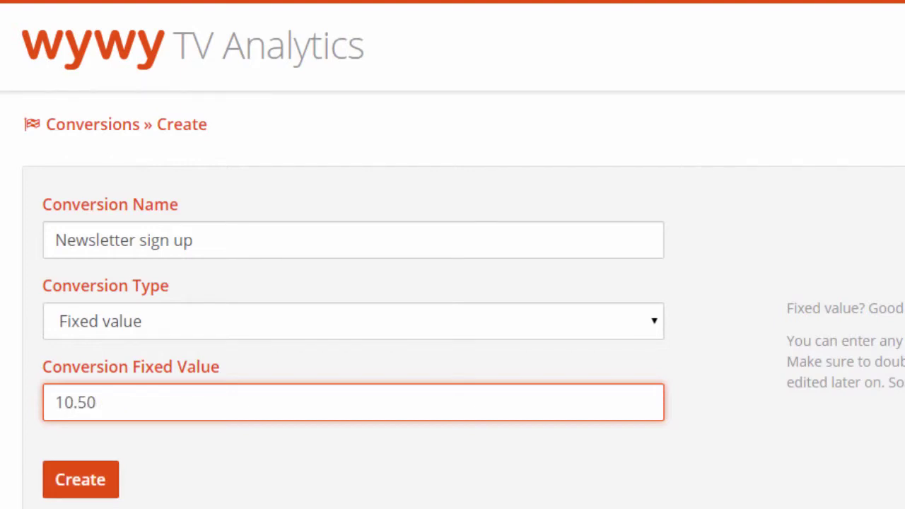
key("Tab")
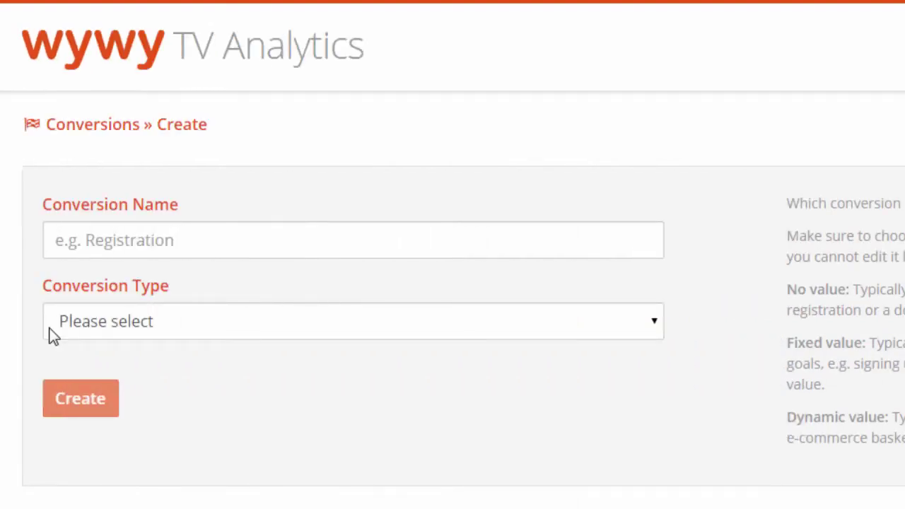
Step: Create a conversion named "Purchase" with the type Dynamic value
left_click(51, 332)
left_click(73, 422)
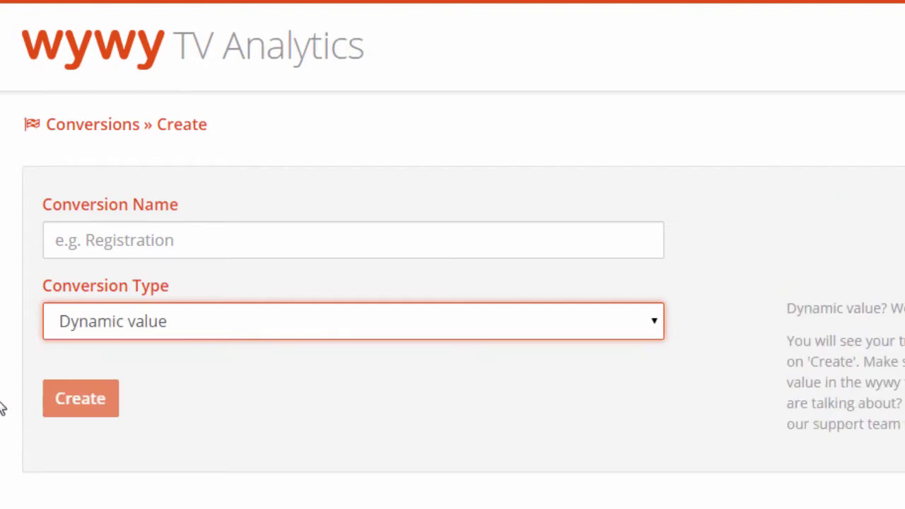
left_click(59, 247)
type("Purchase")
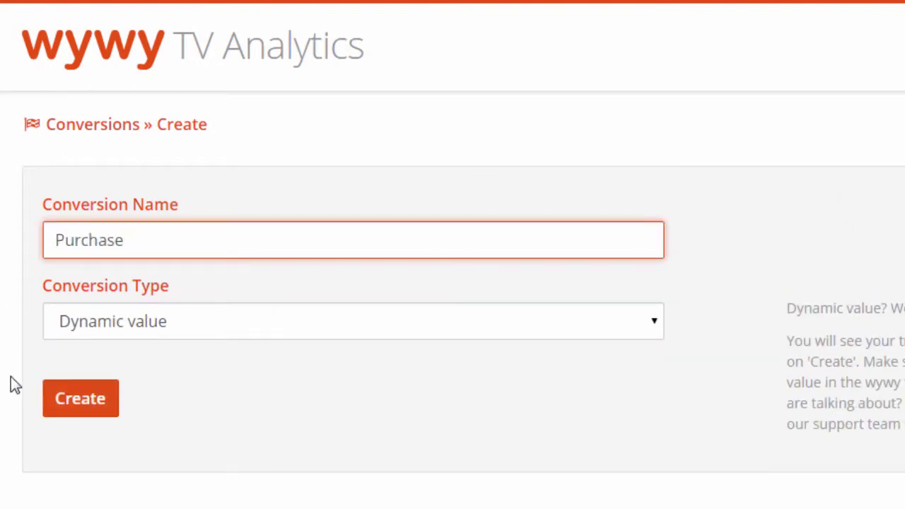
left_click(14, 393)
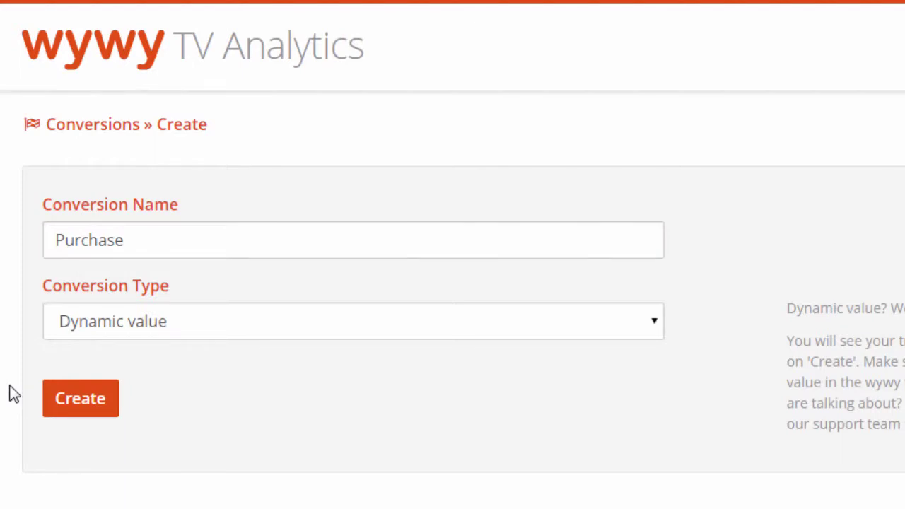
left_click(75, 416)
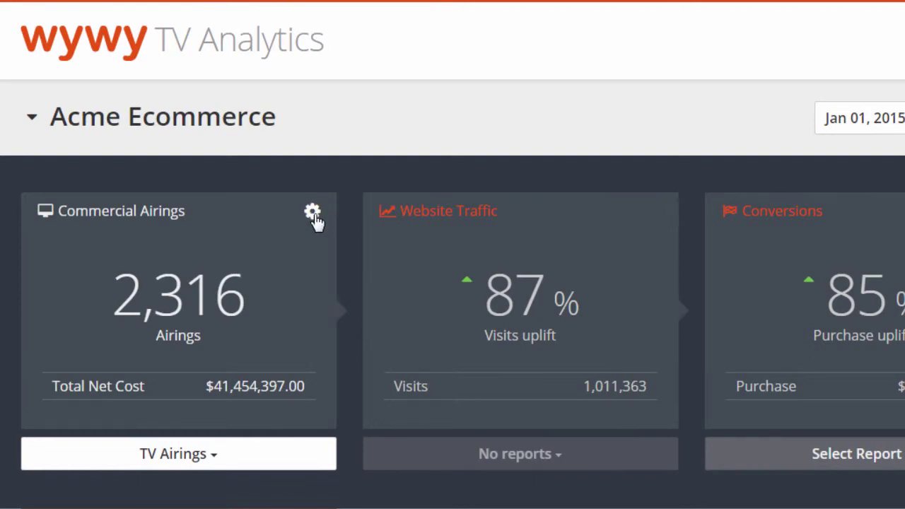
Step: Open cost management for the commercial airings and set net costs of 24480 for CNN at 22:45 and 31930 for ITV 1 London at 21:54
left_click(312, 214)
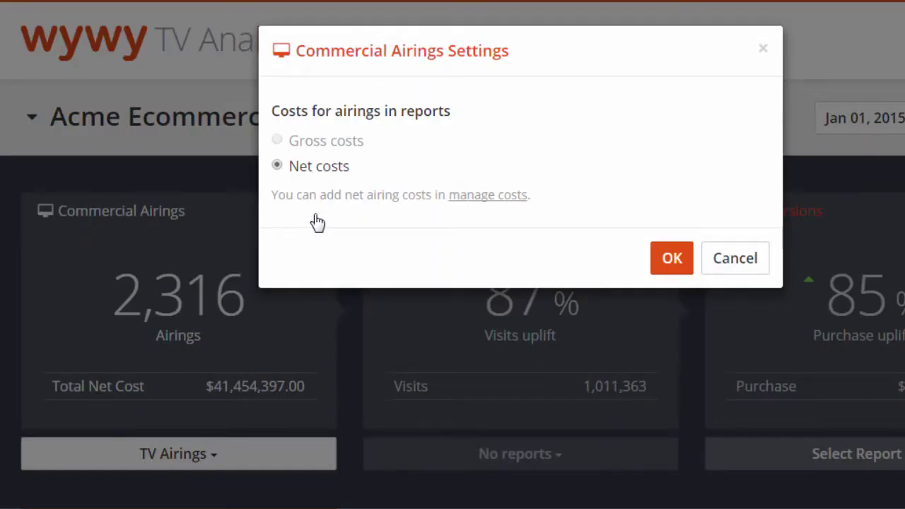
left_click(488, 196)
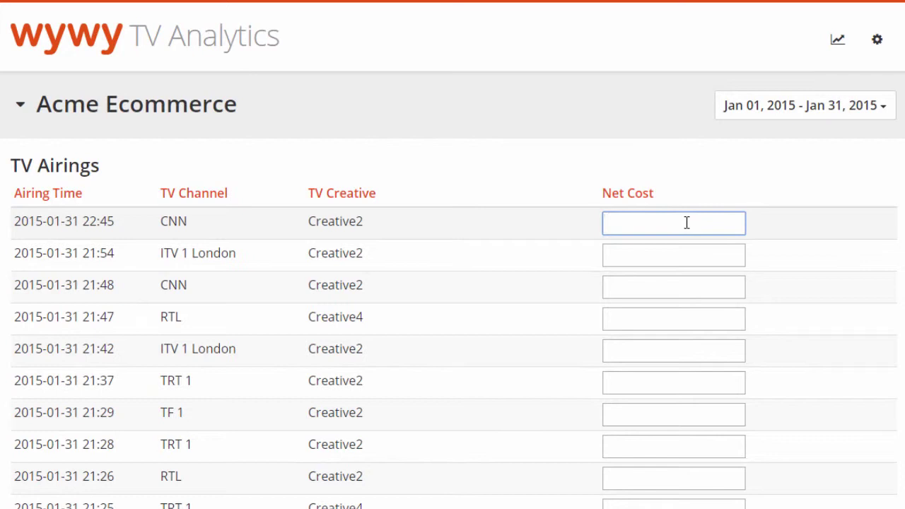
type("24480")
key("Return")
left_click(671, 256)
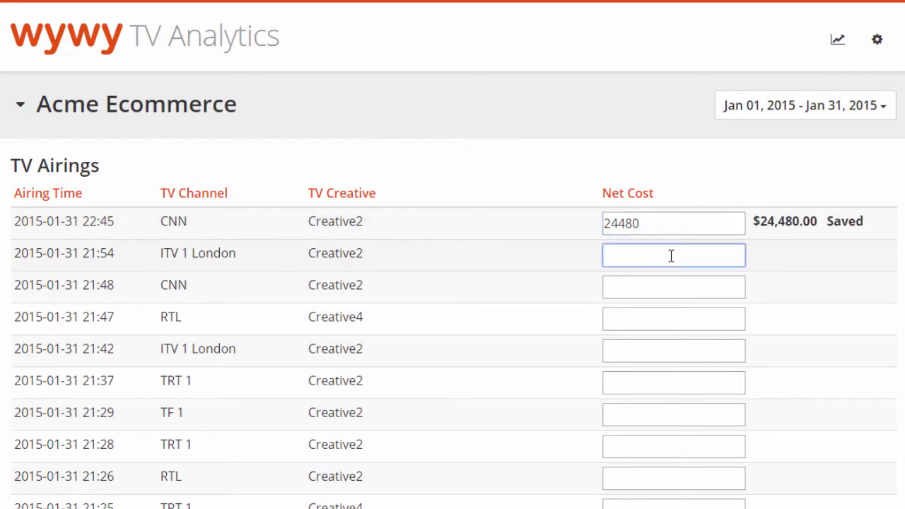
type("3193")
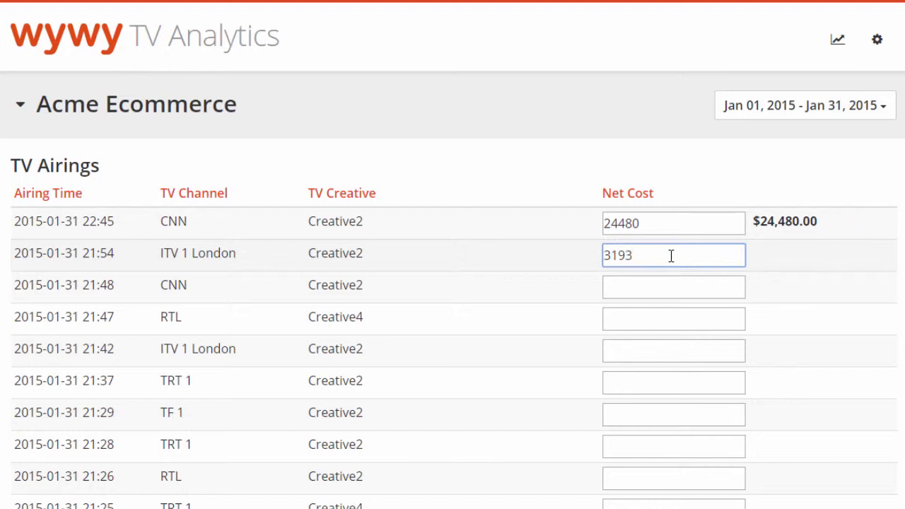
type("0")
left_click(791, 275)
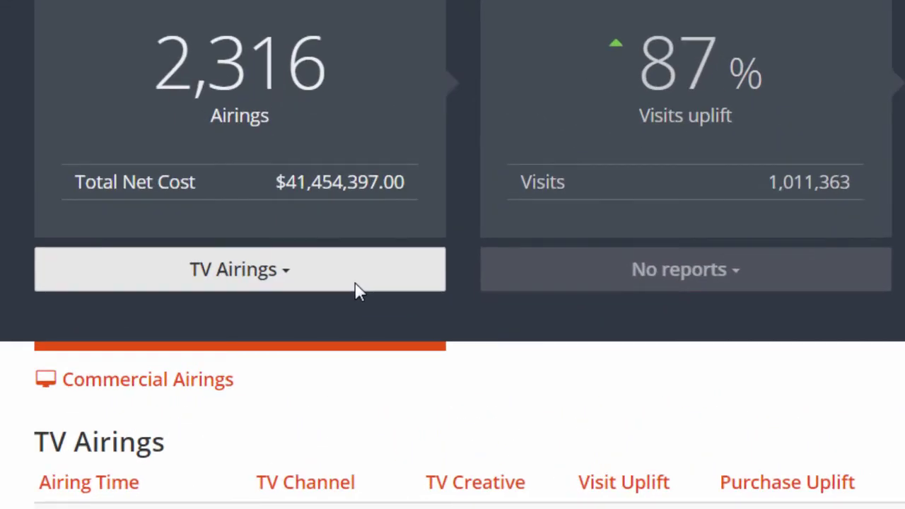
Step: Switch the Commercial Airings report from TV Airings to TV Channels
left_click(357, 290)
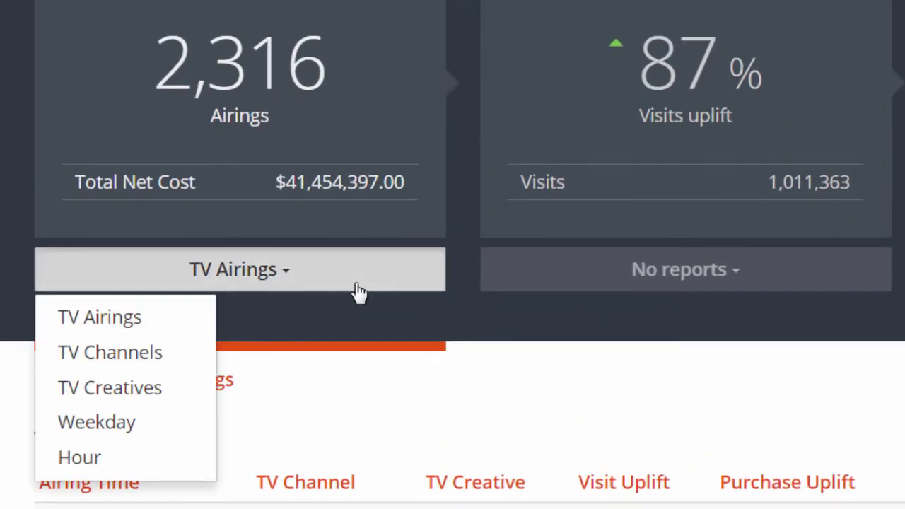
left_click(168, 361)
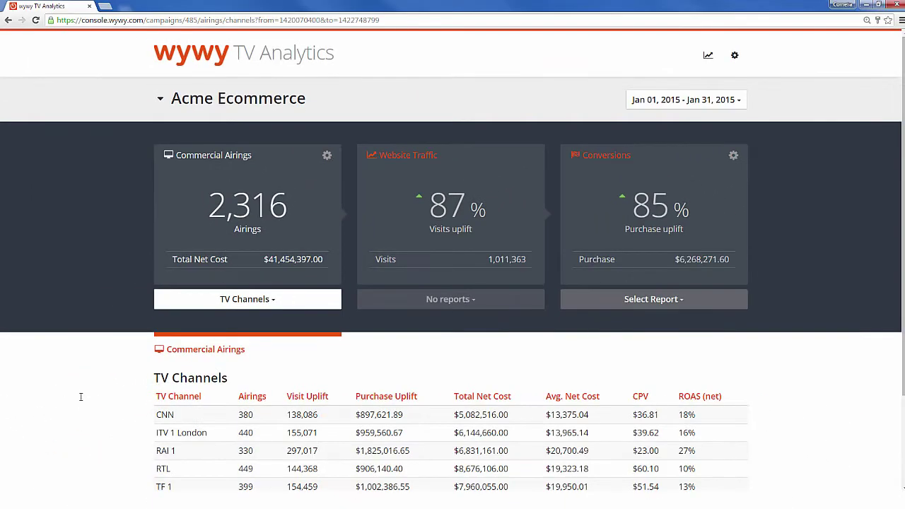